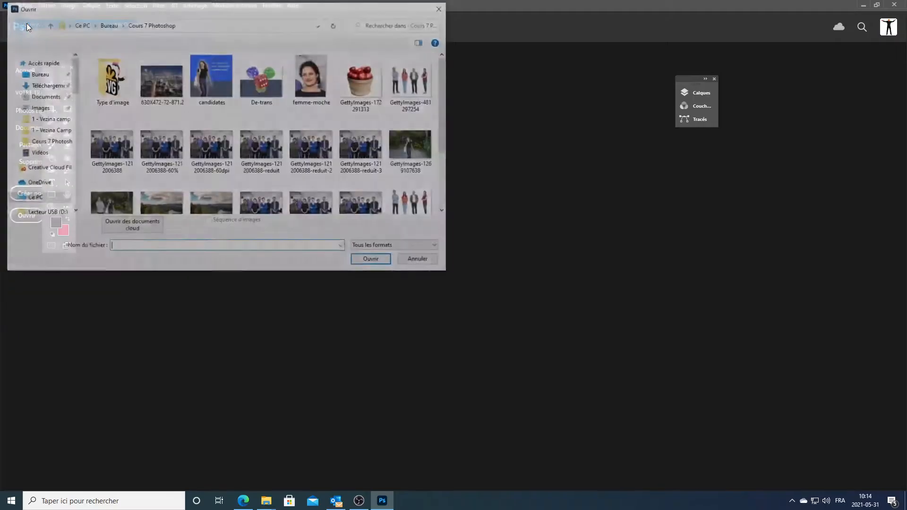
click(99, 156)
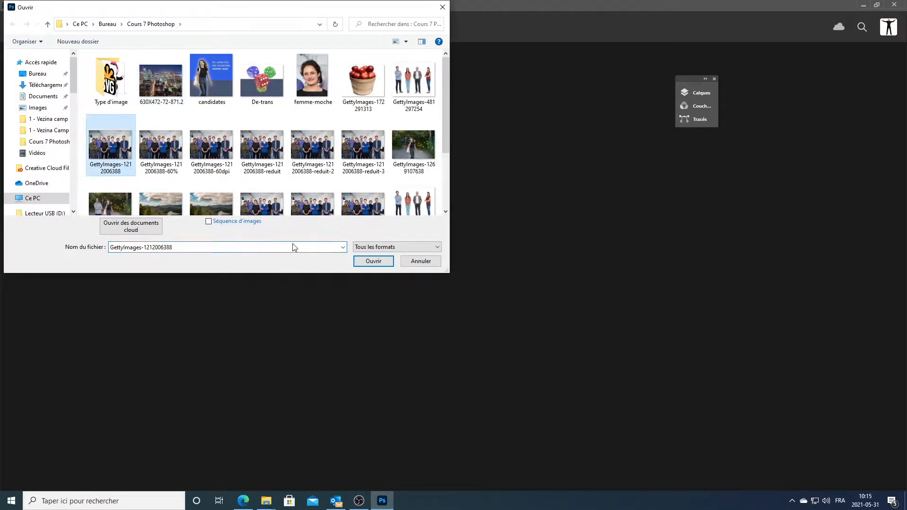
click(375, 262)
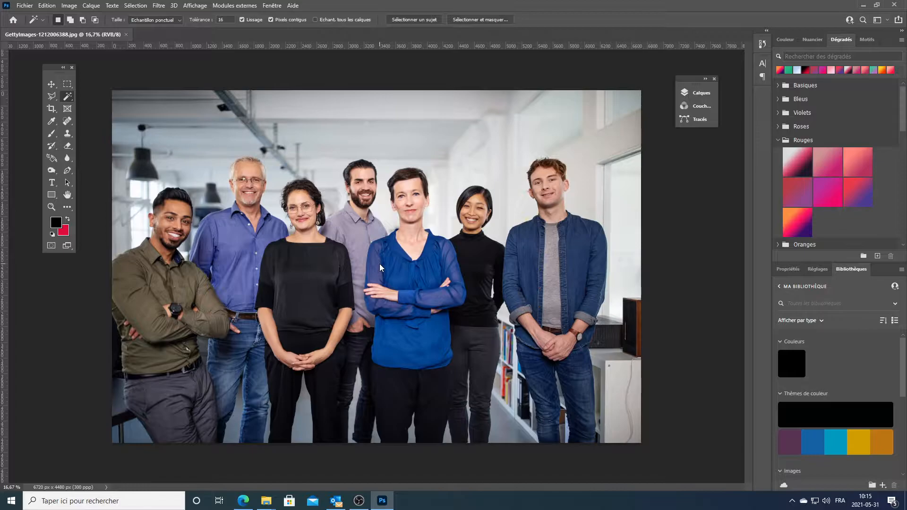
click(70, 5)
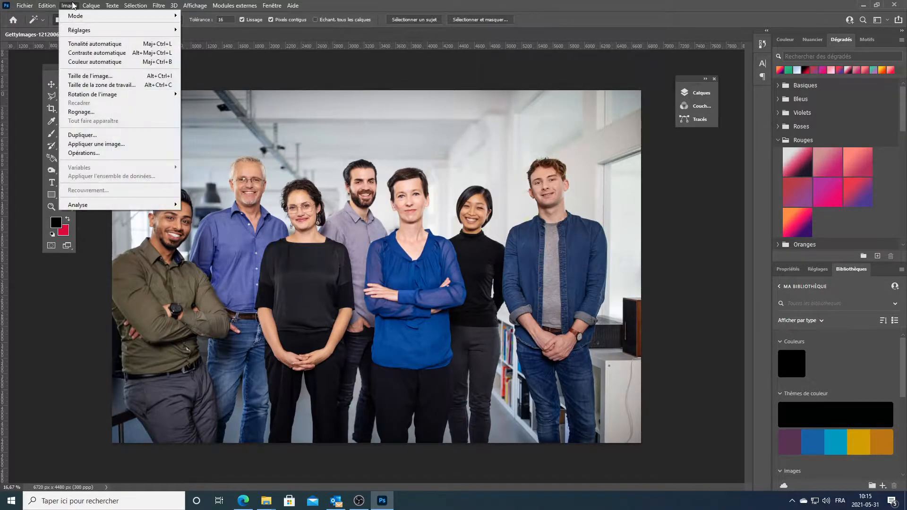
click(92, 76)
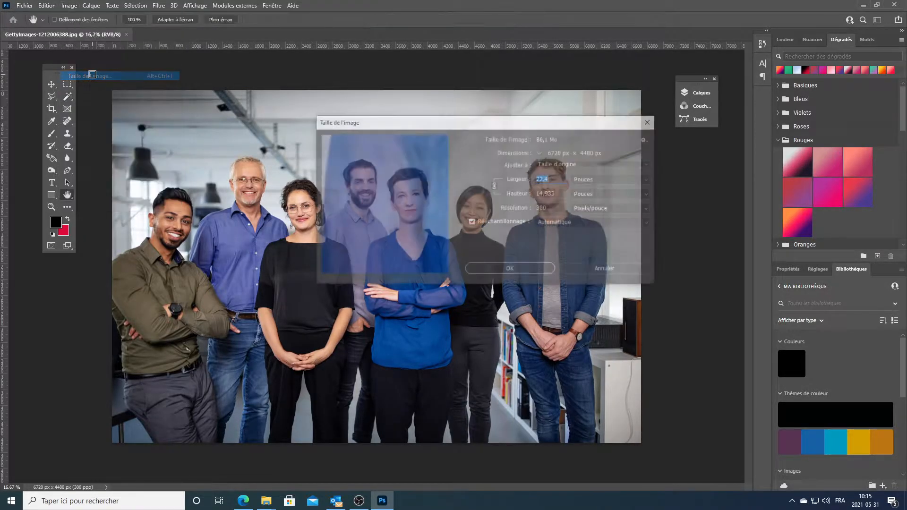
drag(513, 127, 435, 134)
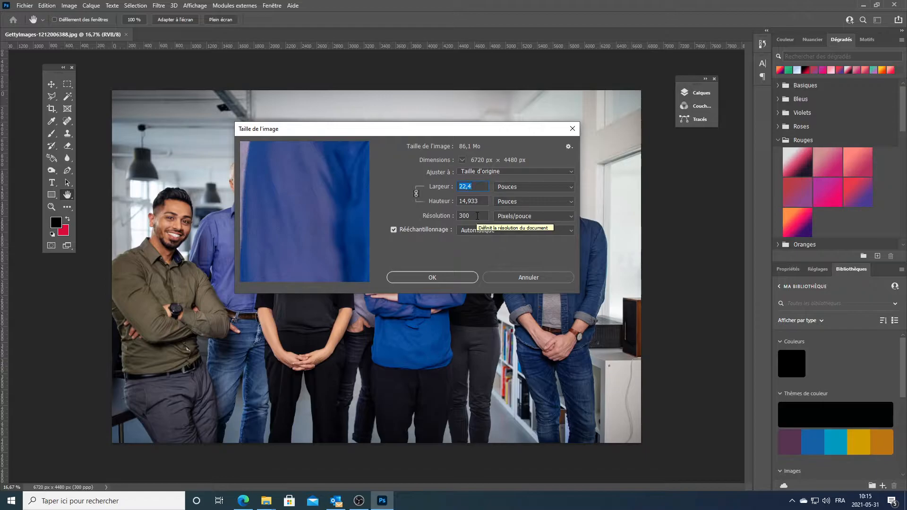
Step: Check the image's width and height in pixels and switch the units back to inches
click(515, 187)
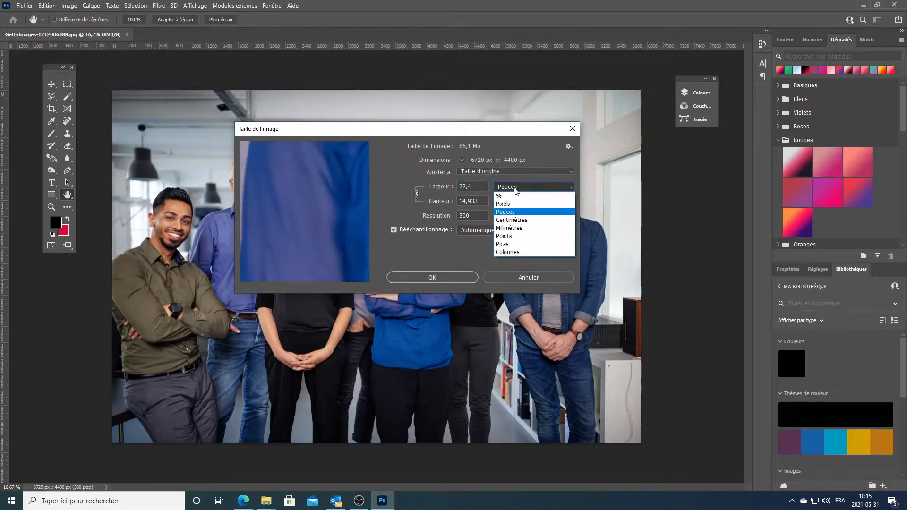
click(512, 202)
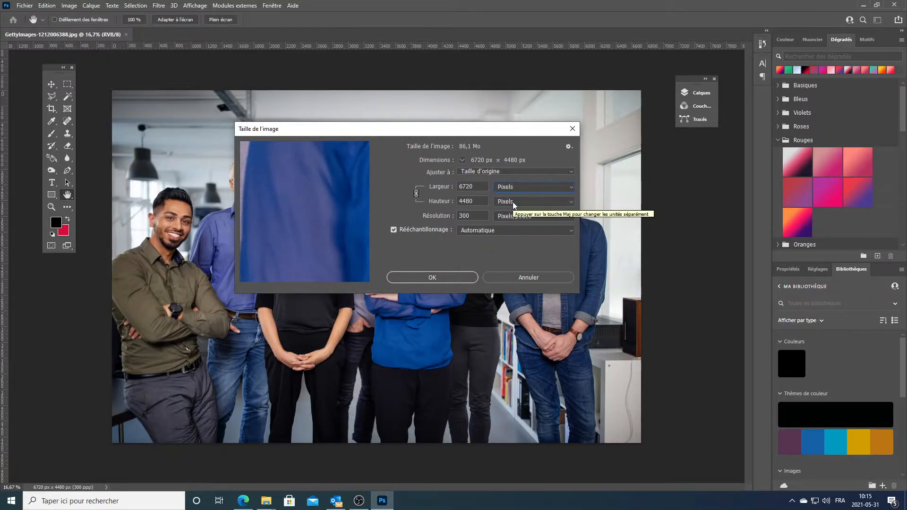
drag(520, 135, 525, 117)
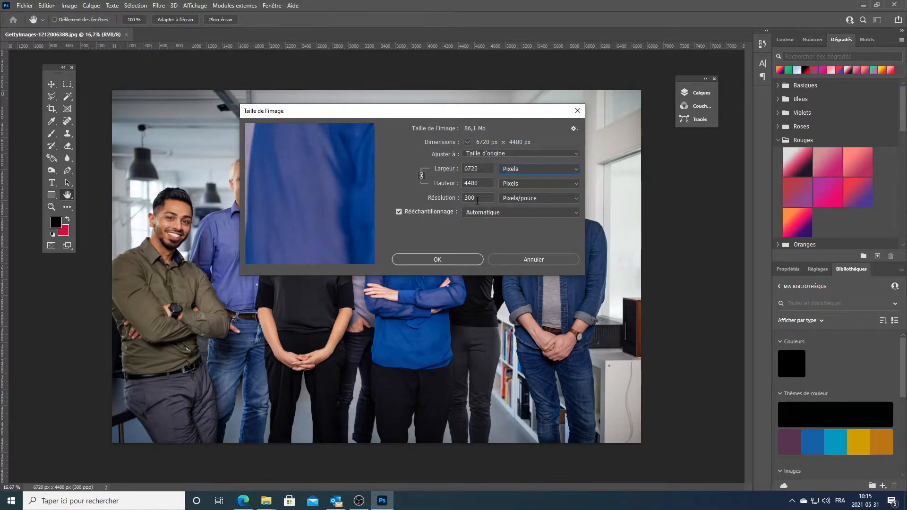
click(517, 168)
click(515, 193)
Step: Try an image width of 10 inches with the width and height linked
click(485, 171)
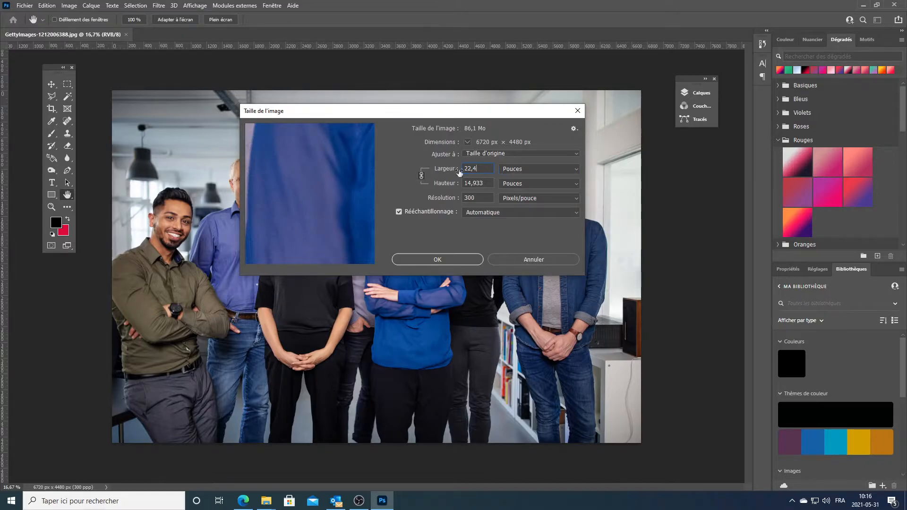
click(422, 175)
click(484, 169)
drag(484, 169, 462, 169)
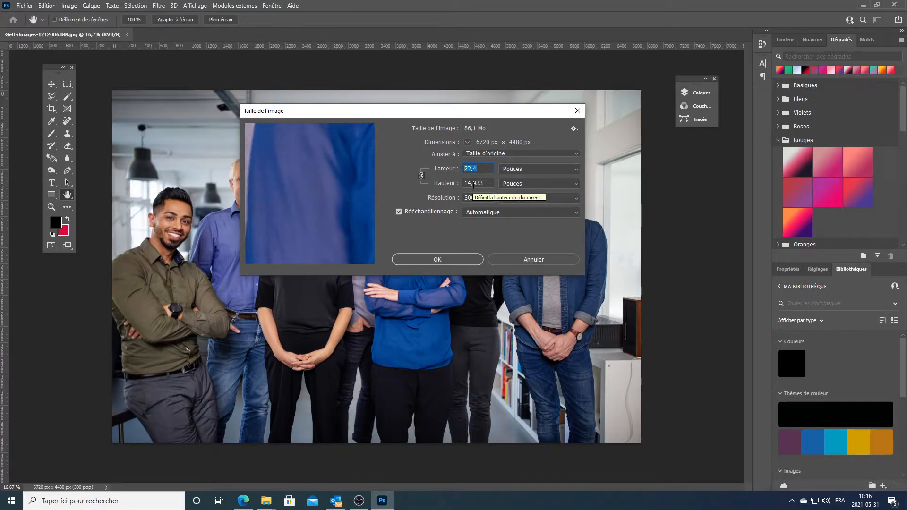
text(10)
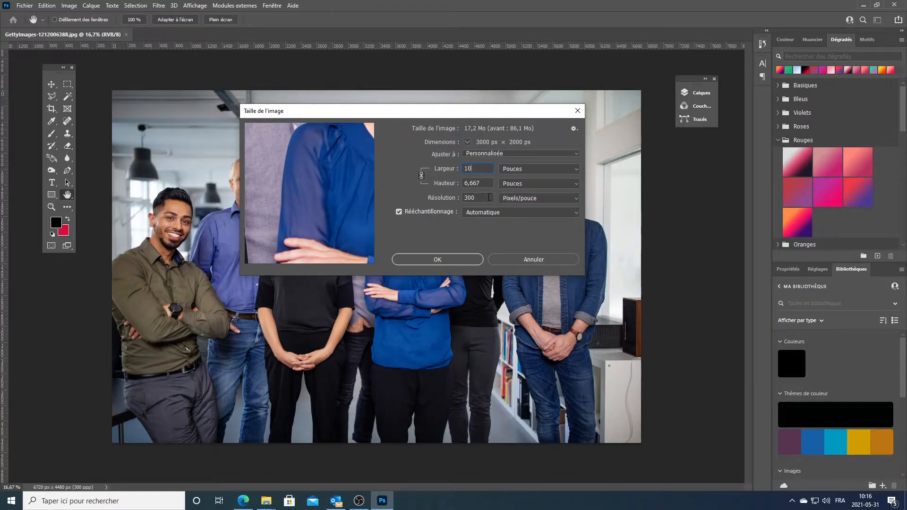
Step: Set the image width to 8 inches with linked proportions and apply the resize
key(BackSpace)
key(BackSpace)
text(8)
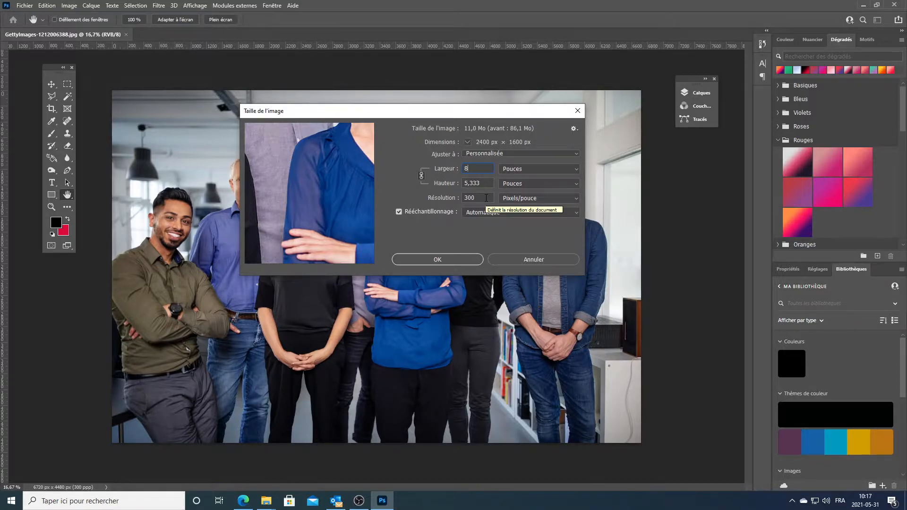
click(447, 260)
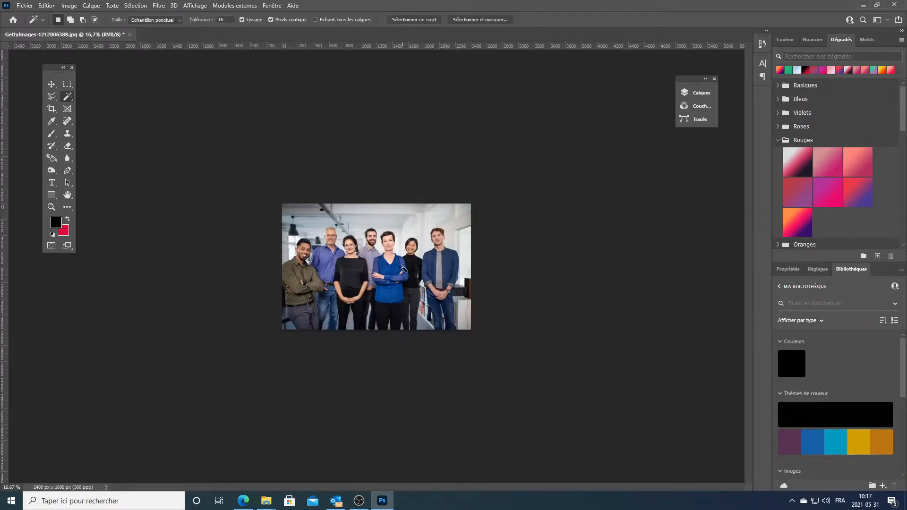
Step: Start a Save for Web export as JPEG, trying quality 66 and returning it to 100
scroll(403, 267, up, 3)
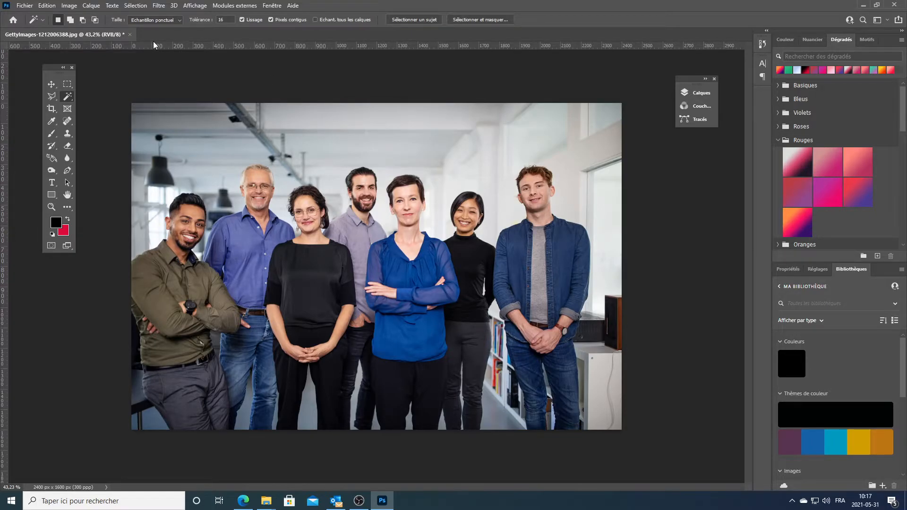
click(25, 6)
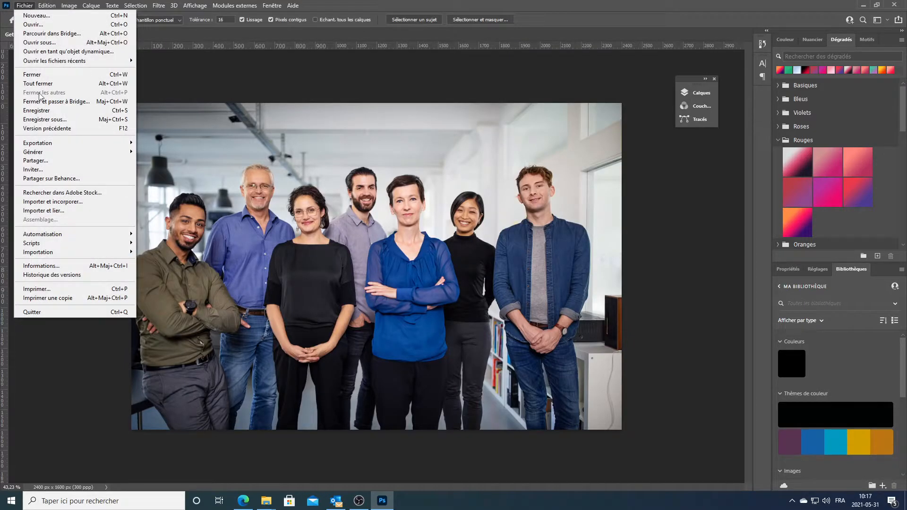
mouse_move(42, 143)
click(184, 180)
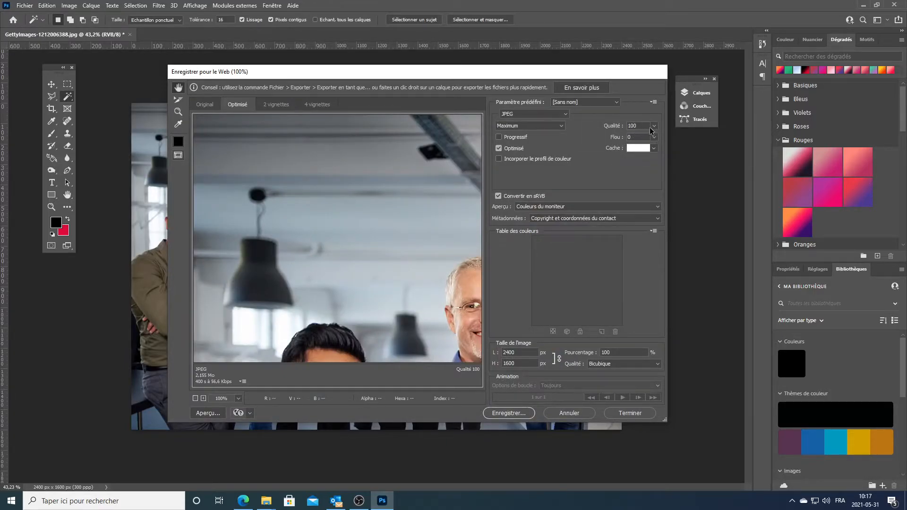
click(655, 128)
click(638, 138)
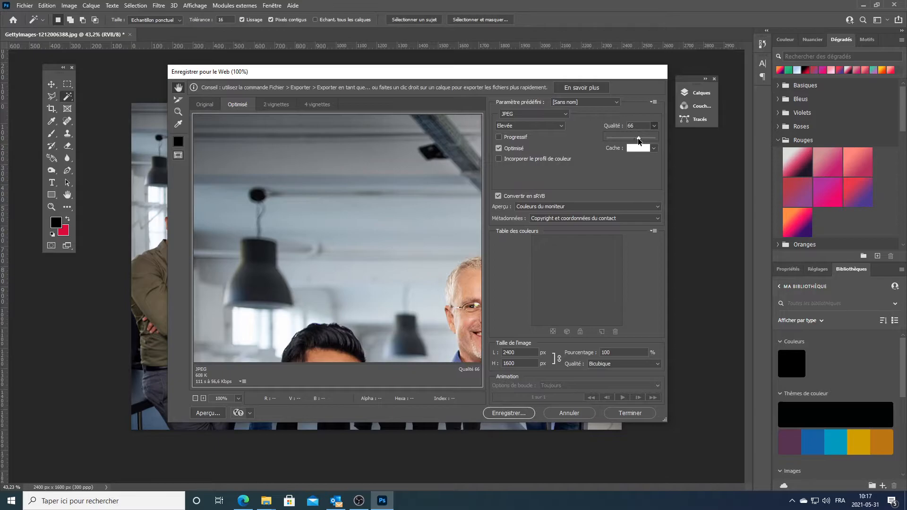
drag(638, 140, 666, 138)
click(509, 413)
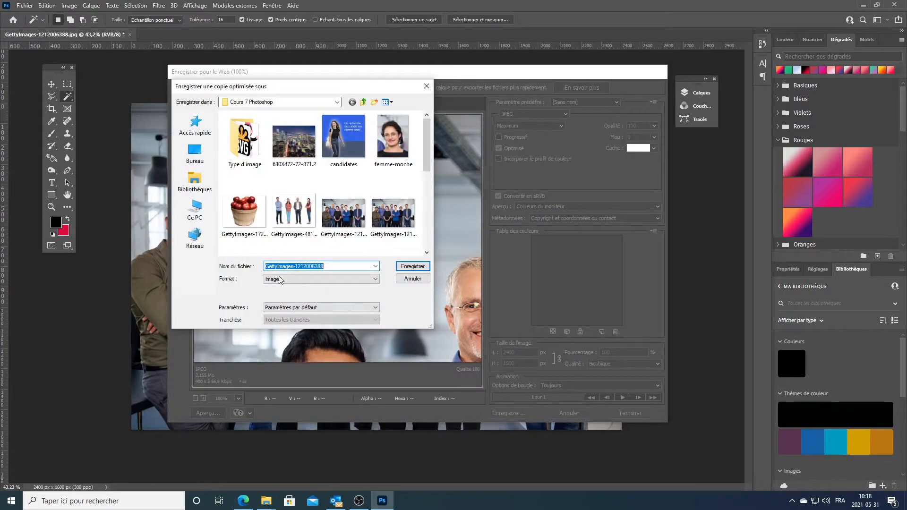
click(265, 267)
text(300dpi X8 po)
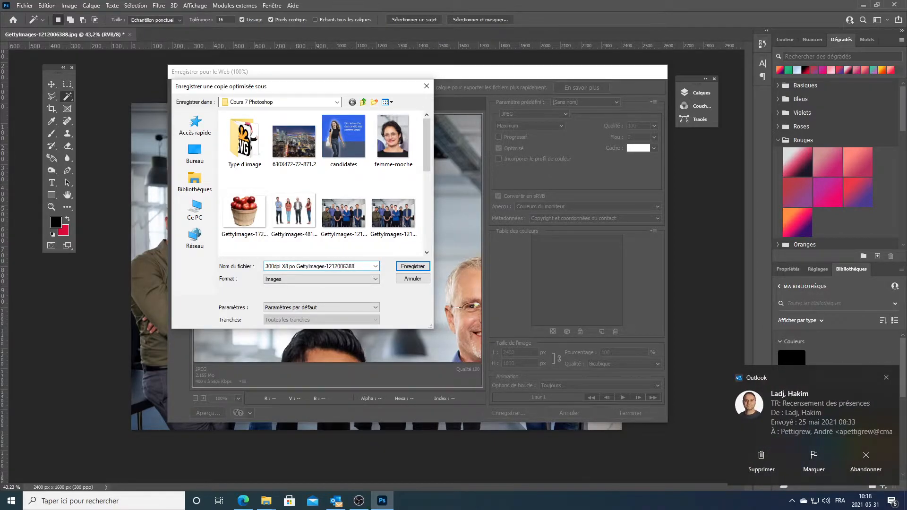
click(418, 268)
click(473, 208)
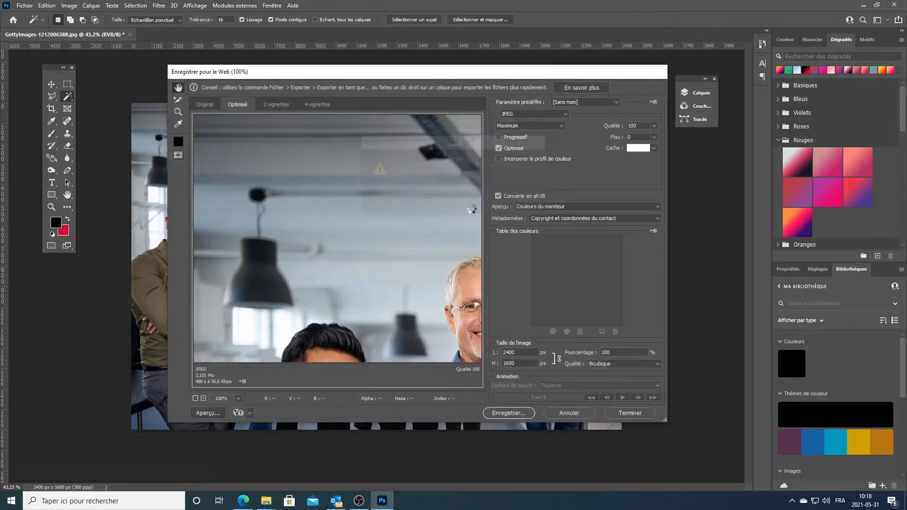
Step: Switch to the Cours 7 Photoshop folder on the desktop and compare the file size and dimensions of the original photo and the exported 300dpi copy
click(861, 6)
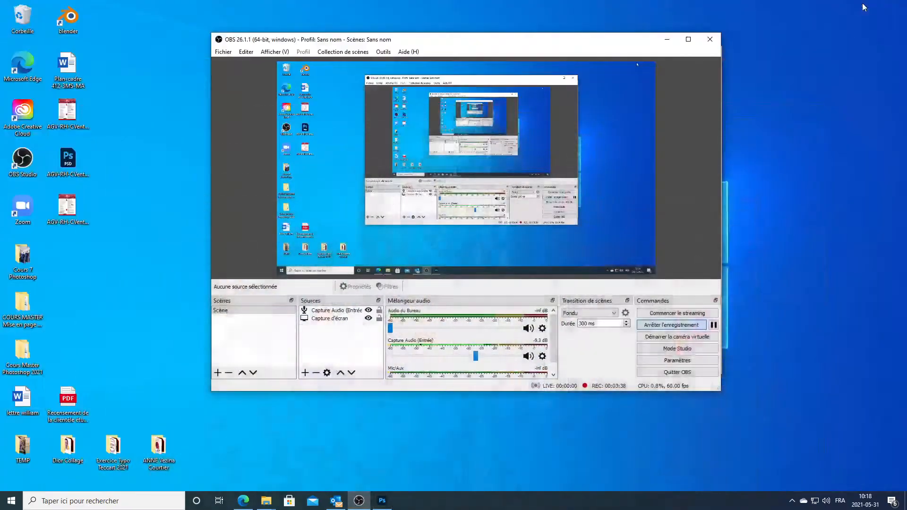
double_click(23, 258)
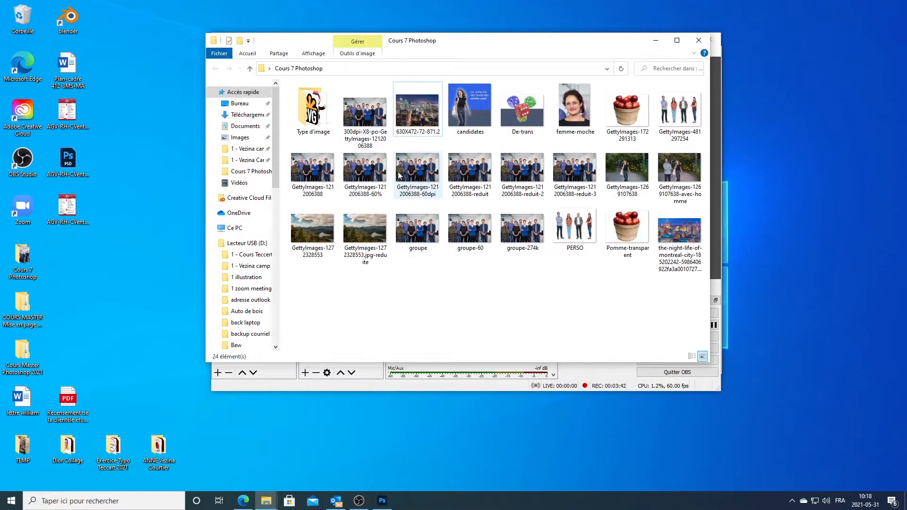
click(311, 162)
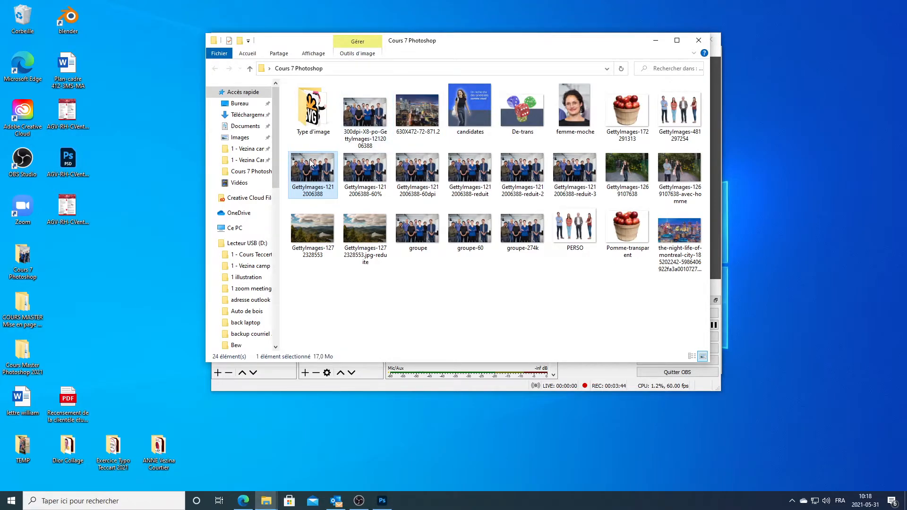
click(364, 109)
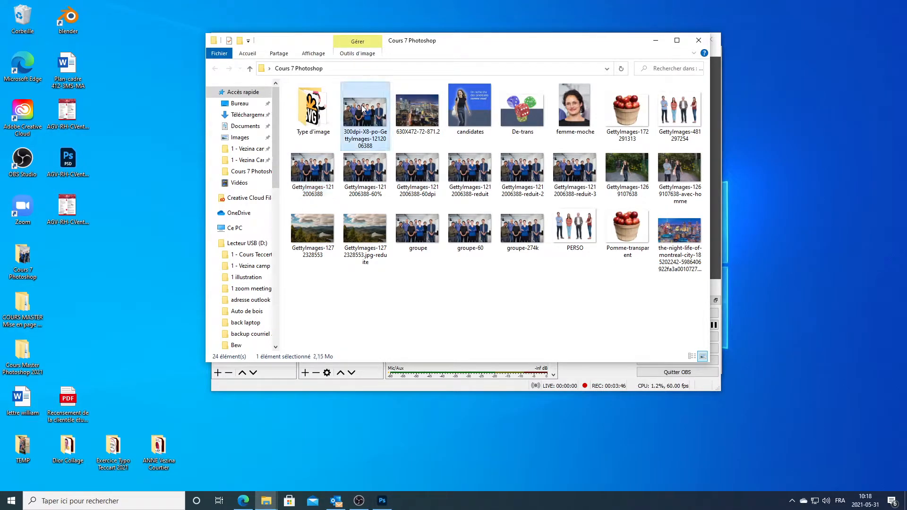
click(315, 177)
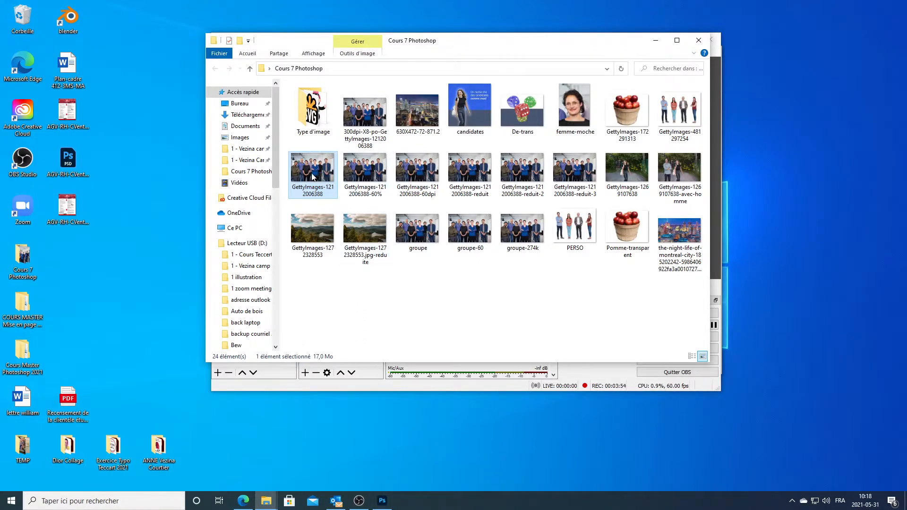
click(370, 113)
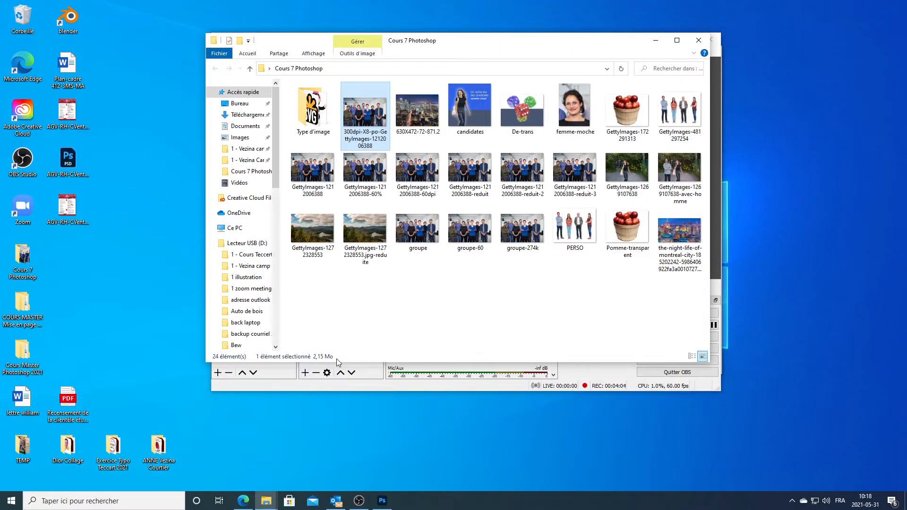
mouse_move(319, 177)
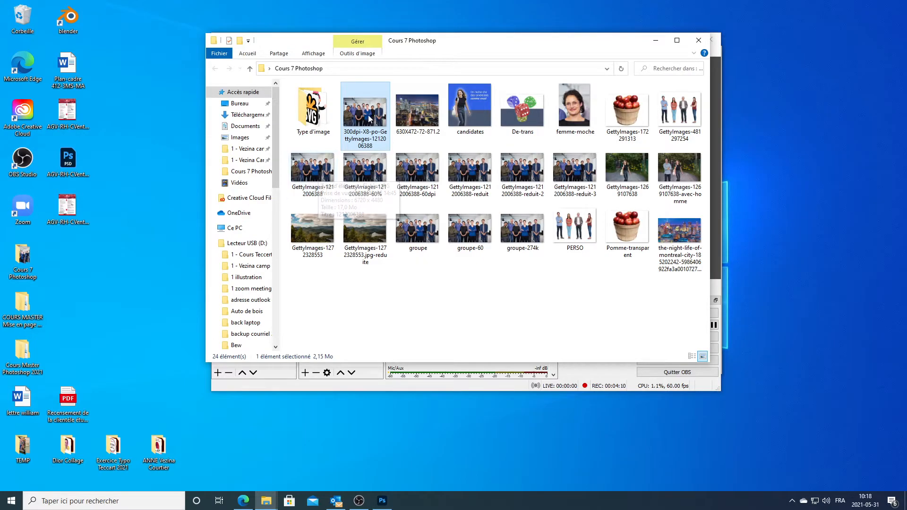
mouse_move(369, 118)
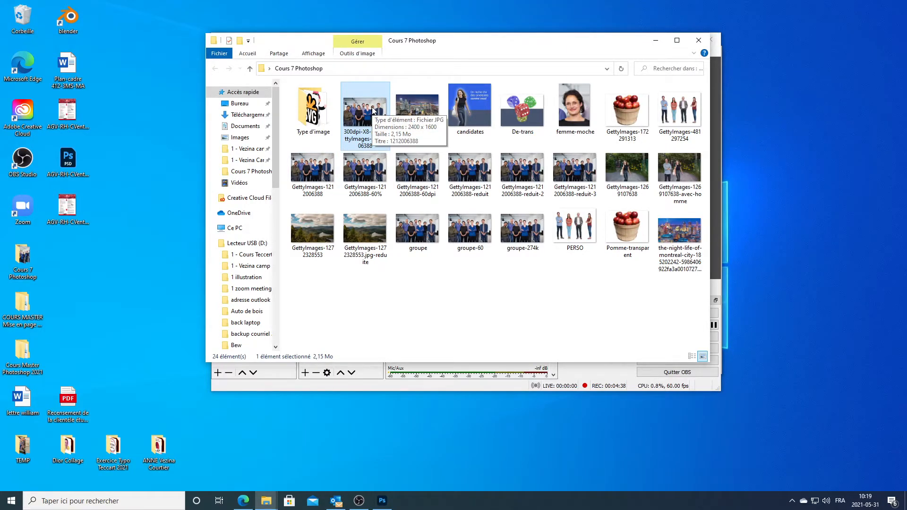
Step: View the original photo and the 300dpi copy side by side in Photos to compare their quality, and close both
click(311, 173)
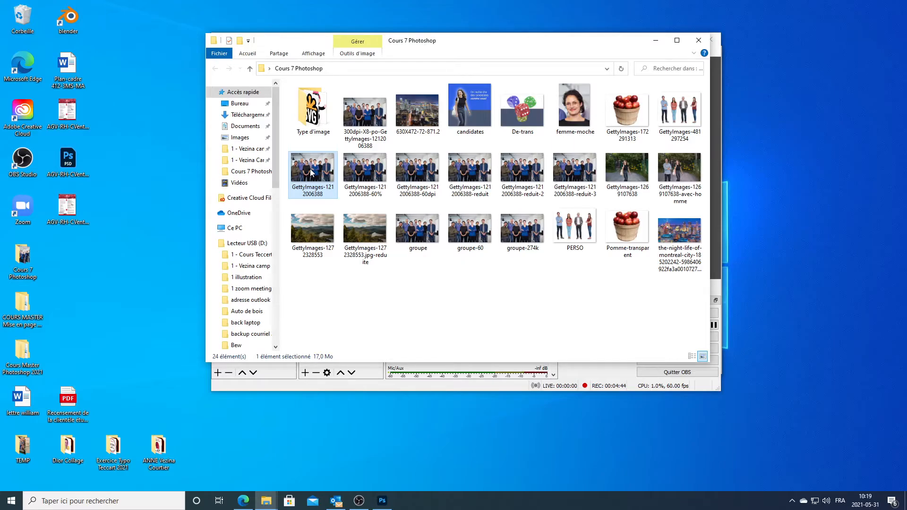
double_click(311, 173)
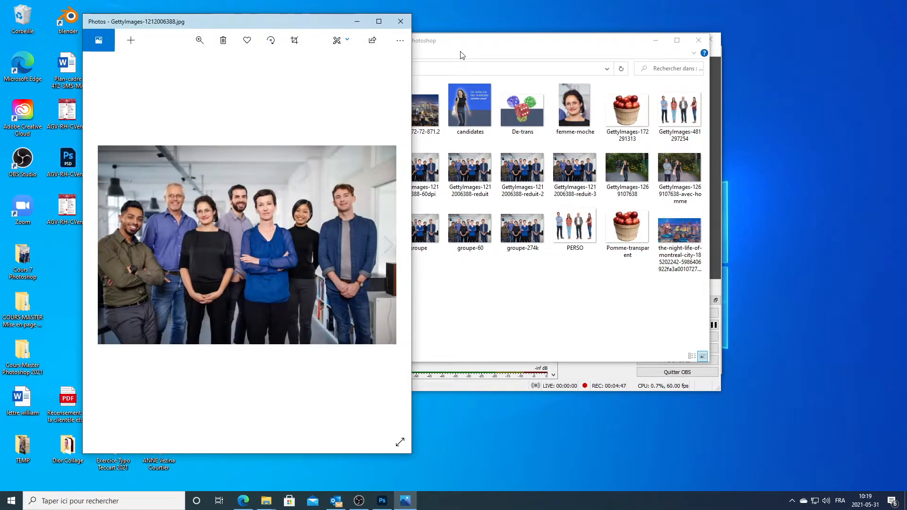
drag(462, 55, 584, 59)
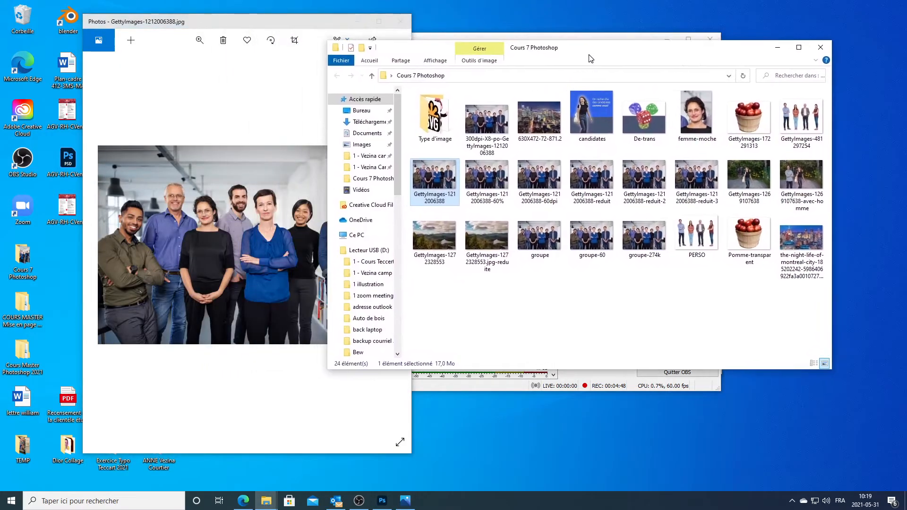
click(481, 118)
double_click(481, 119)
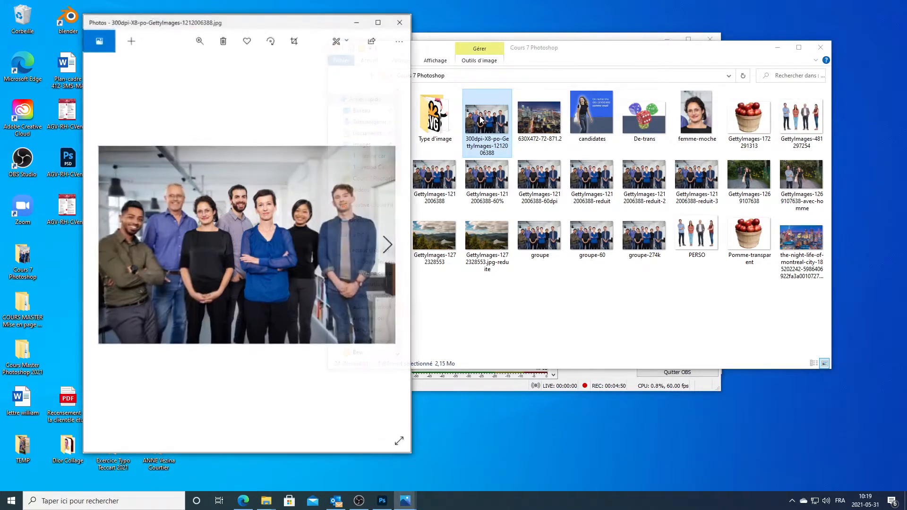
drag(281, 28, 582, 21)
click(253, 20)
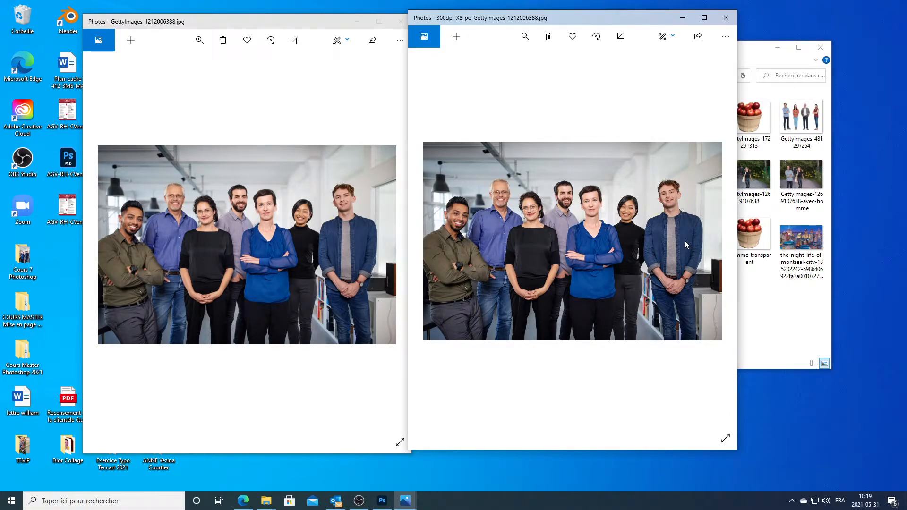
click(727, 25)
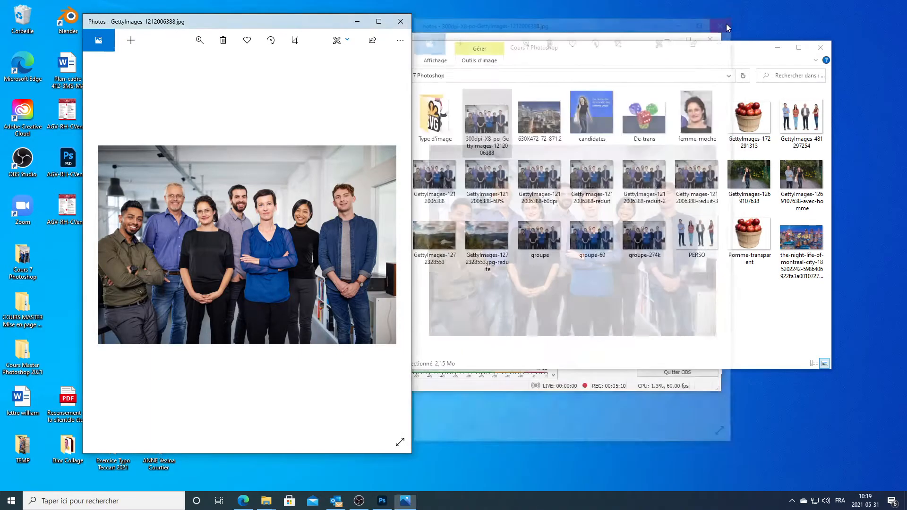
click(401, 22)
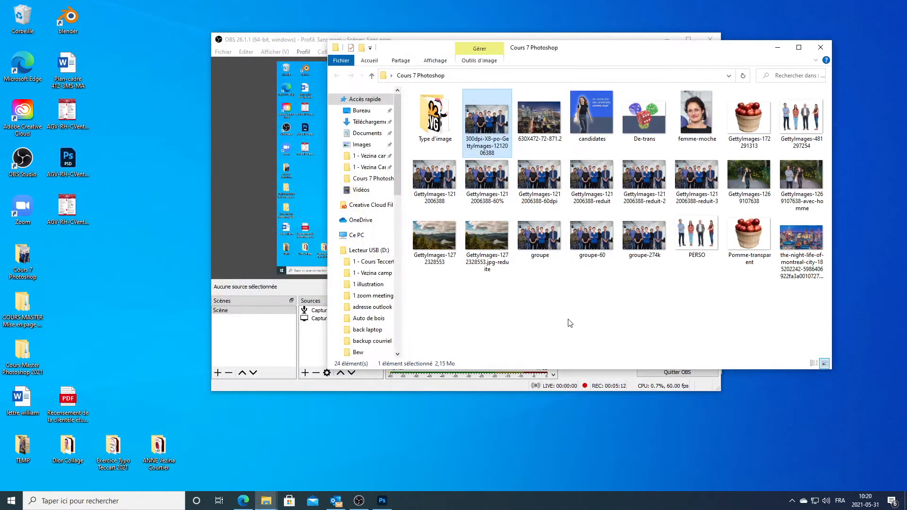
Step: Switch to Photoshop and close the resized GettyImages-1212006388.jpg without saving its changes
drag(738, 53, 632, 50)
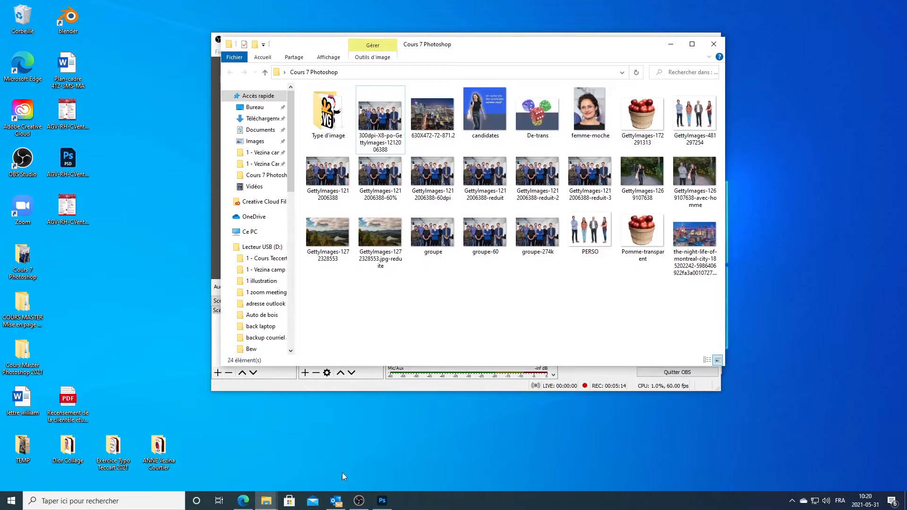
click(382, 504)
click(131, 37)
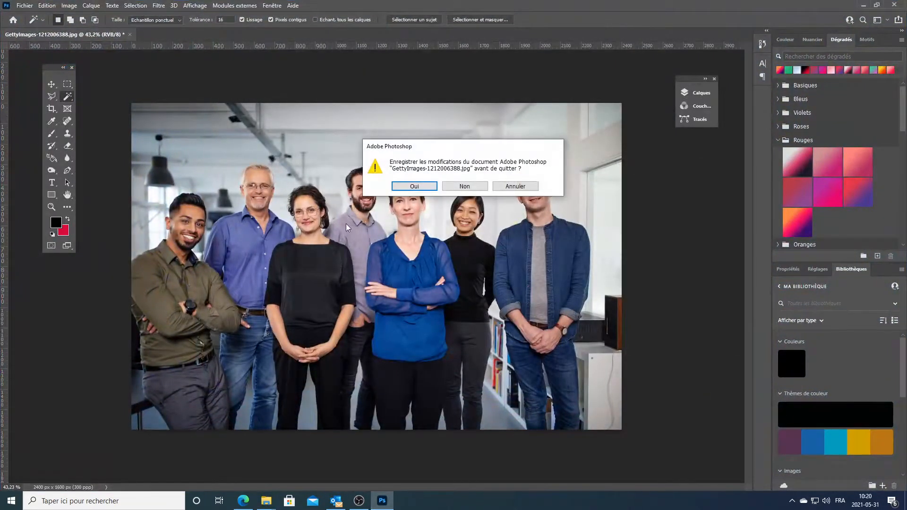
click(462, 186)
click(28, 6)
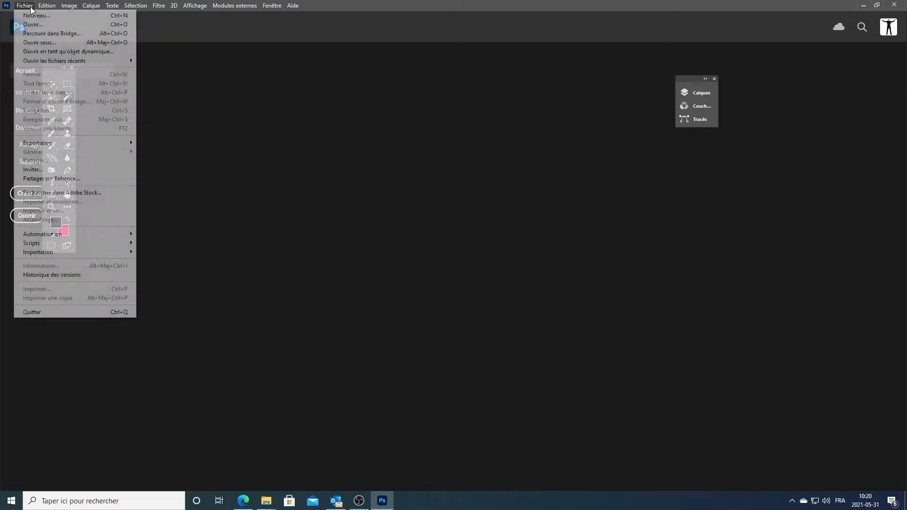
click(36, 26)
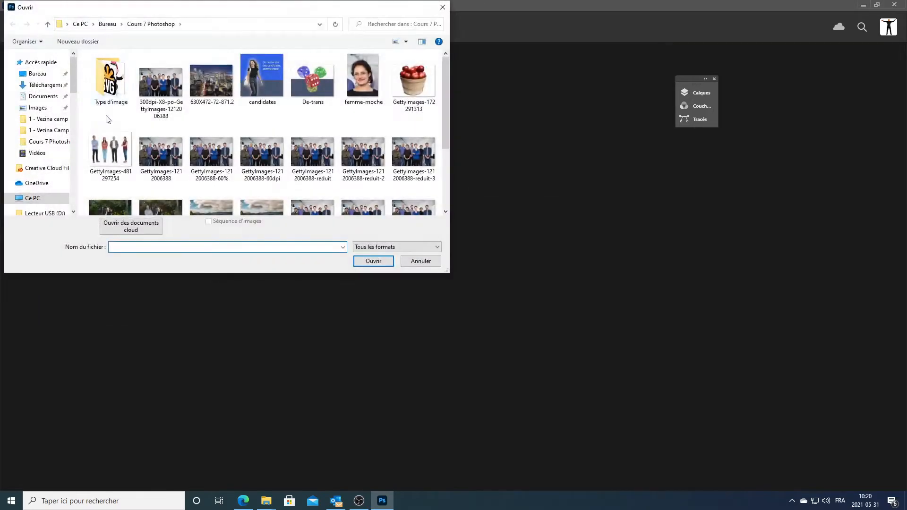
click(161, 152)
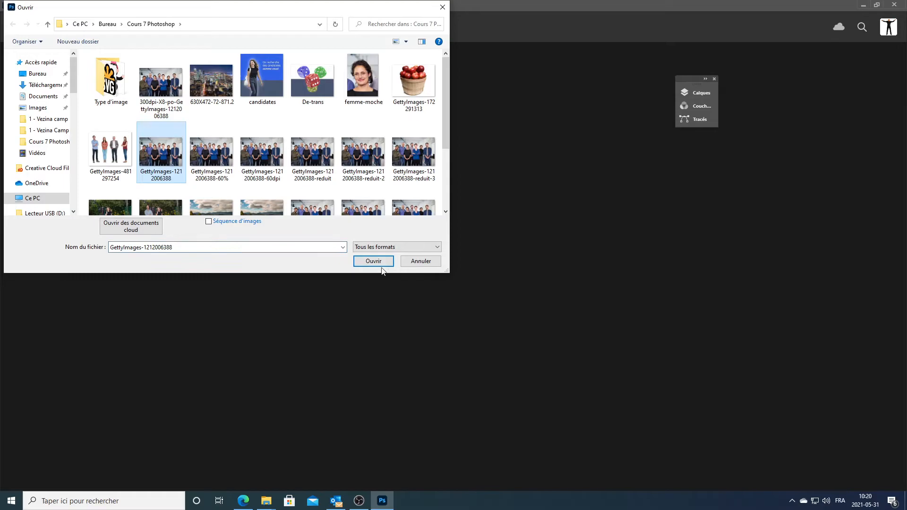
click(372, 263)
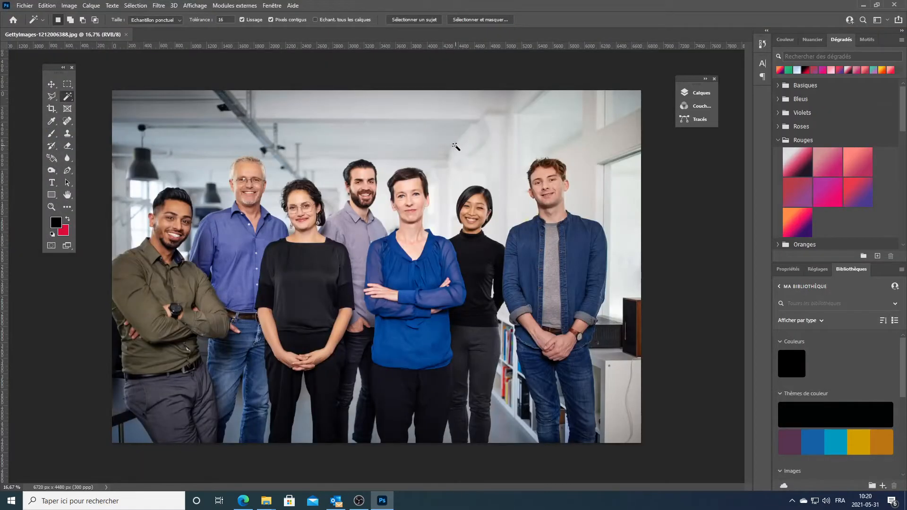
Step: Resample the photo to 72 pixels/inch in Image Size, briefly trying 300 again for comparison
click(75, 6)
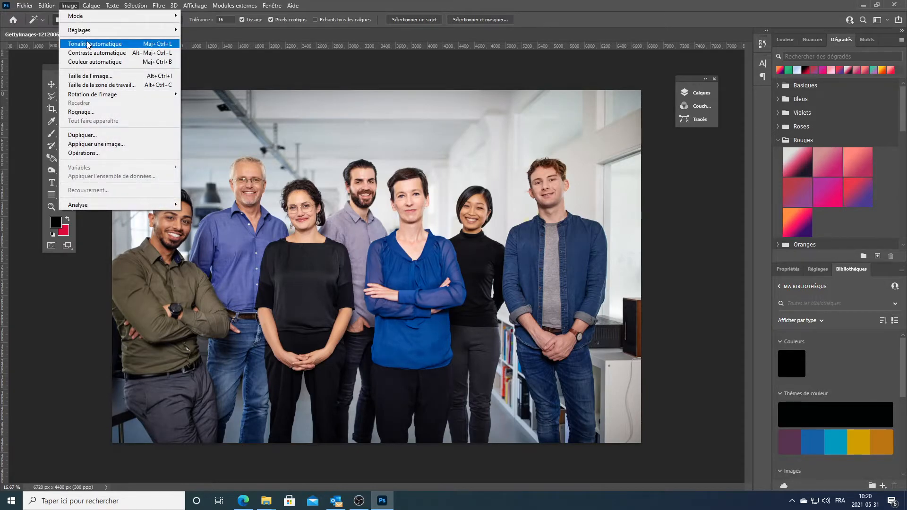
click(97, 76)
drag(404, 112, 478, 129)
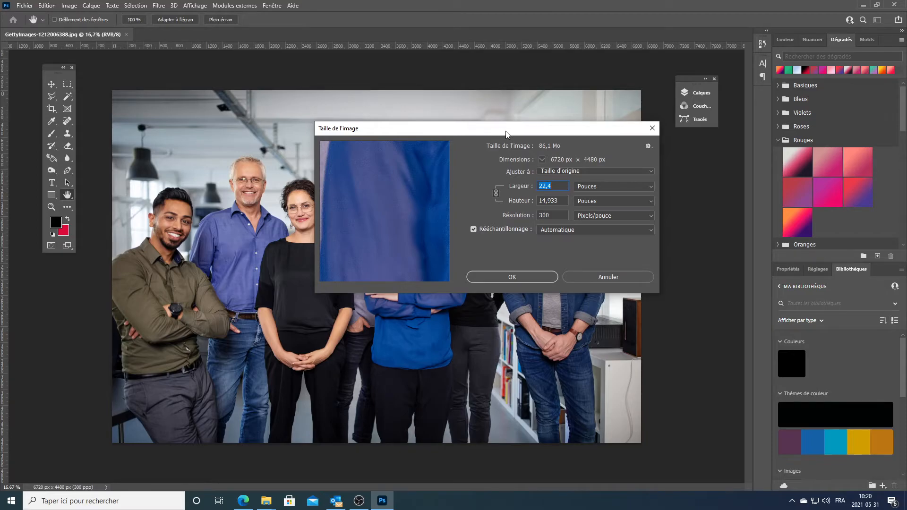
click(559, 214)
text(72)
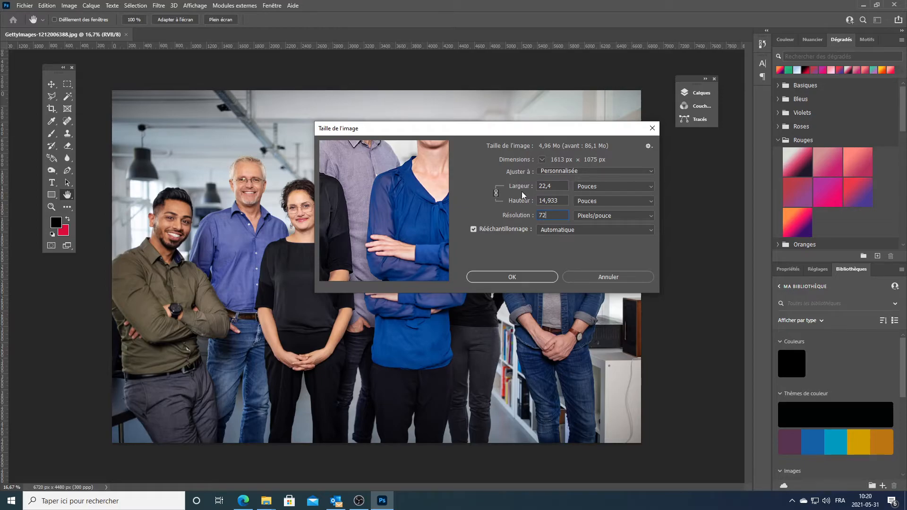
double_click(552, 216)
text(300)
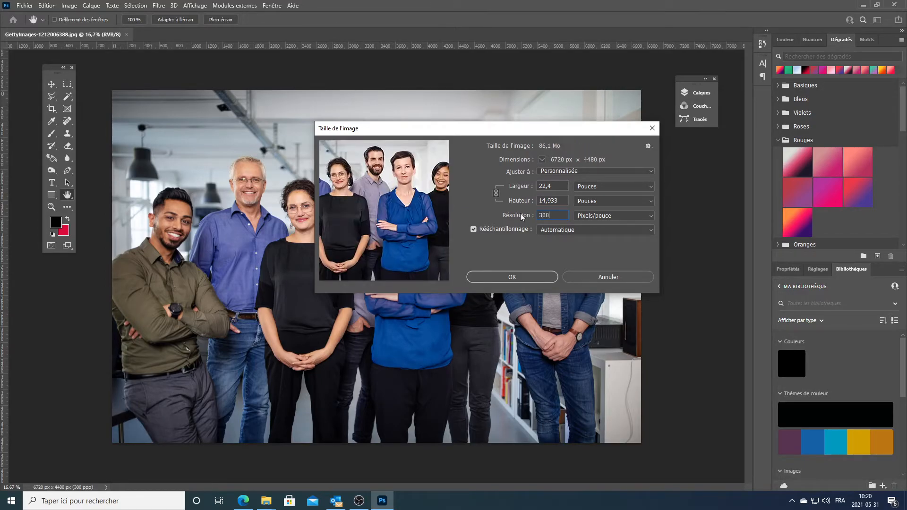
key(BackSpace)
key(BackSpace)
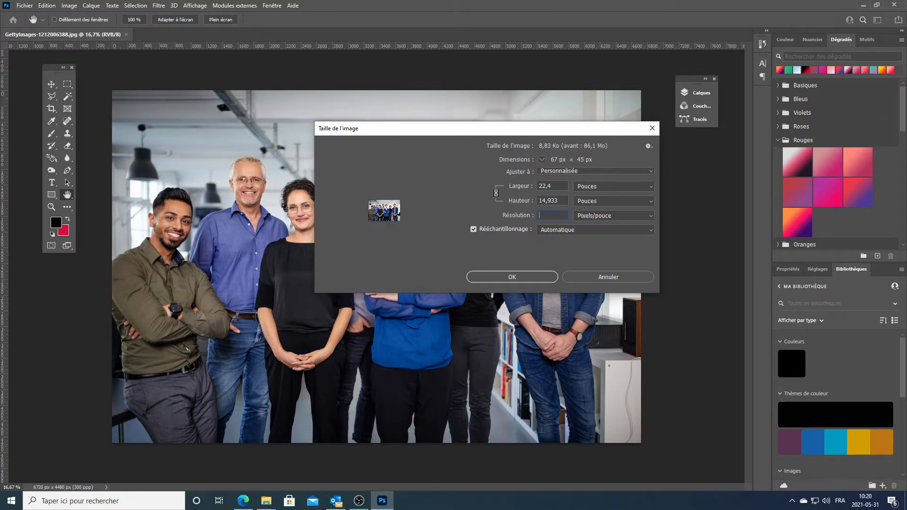
text(72)
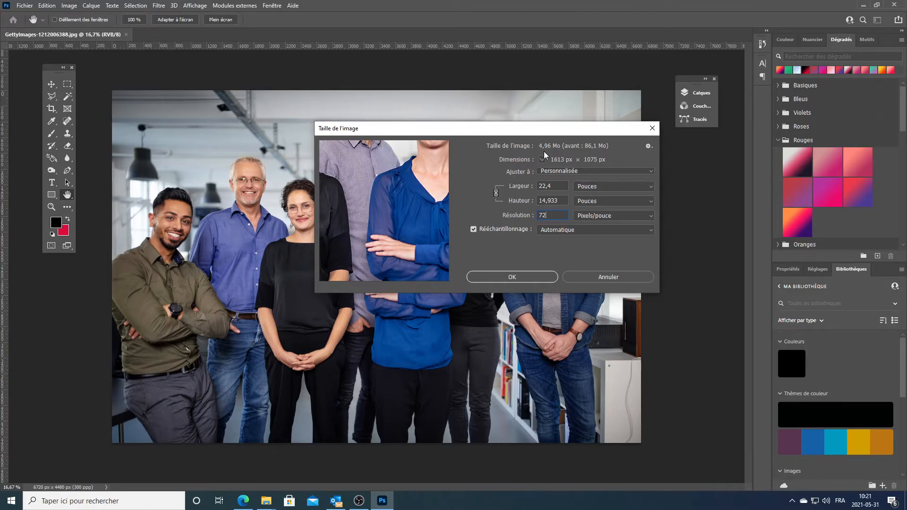
click(519, 275)
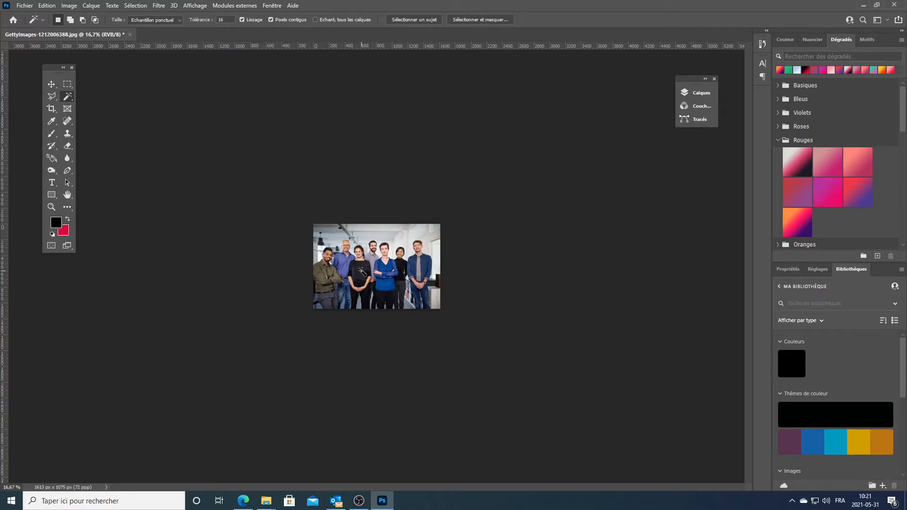
Step: Start a Save for Web export of the 72 ppi photo as JPEG with quality 60
key(ctrl+minus)
key(ctrl+plus)
key(ctrl+plus)
key(ctrl+plus)
key(ctrl+plus)
key(ctrl+plus)
key(ctrl+plus)
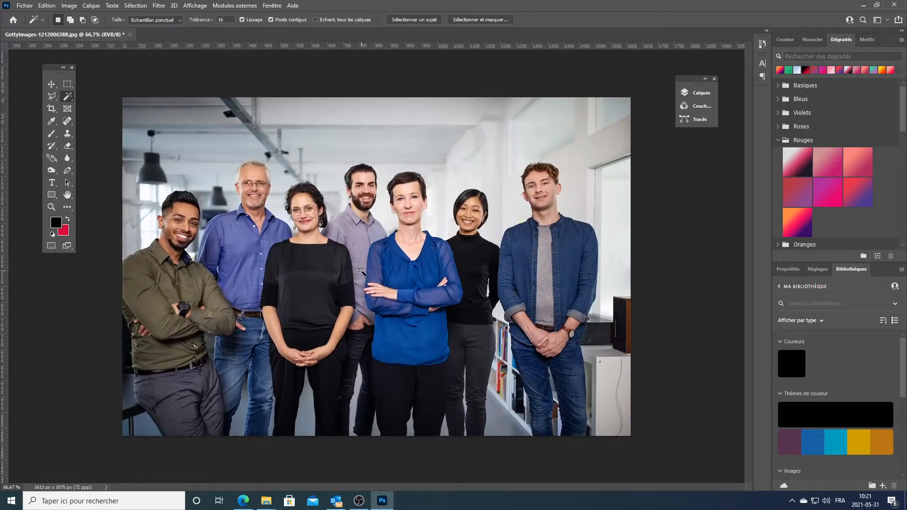
click(25, 6)
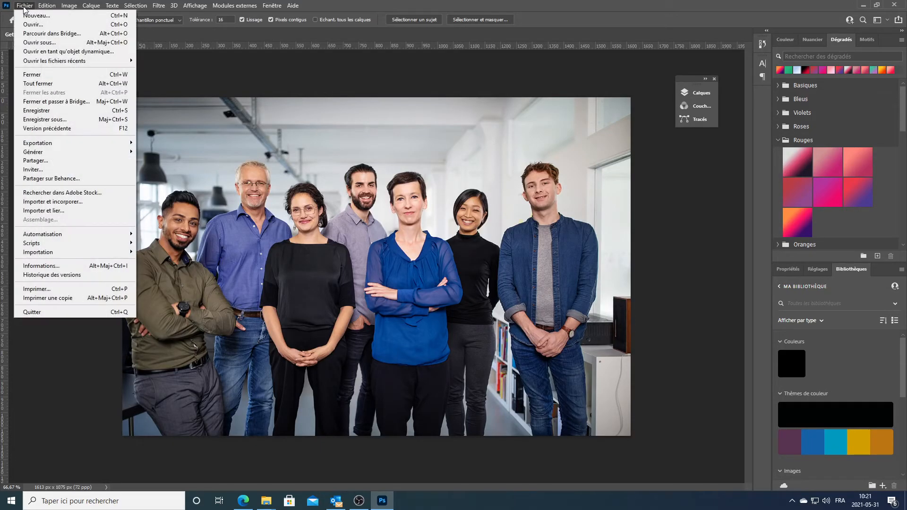
mouse_move(76, 147)
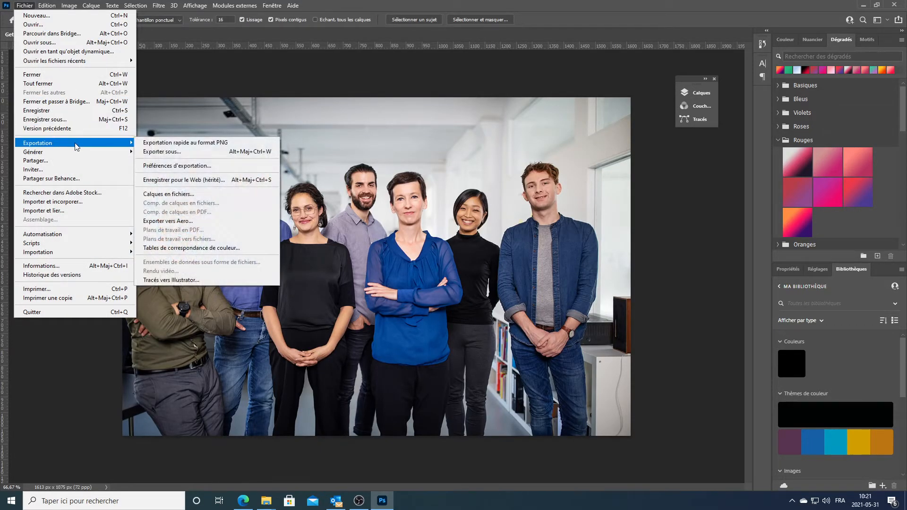
click(188, 180)
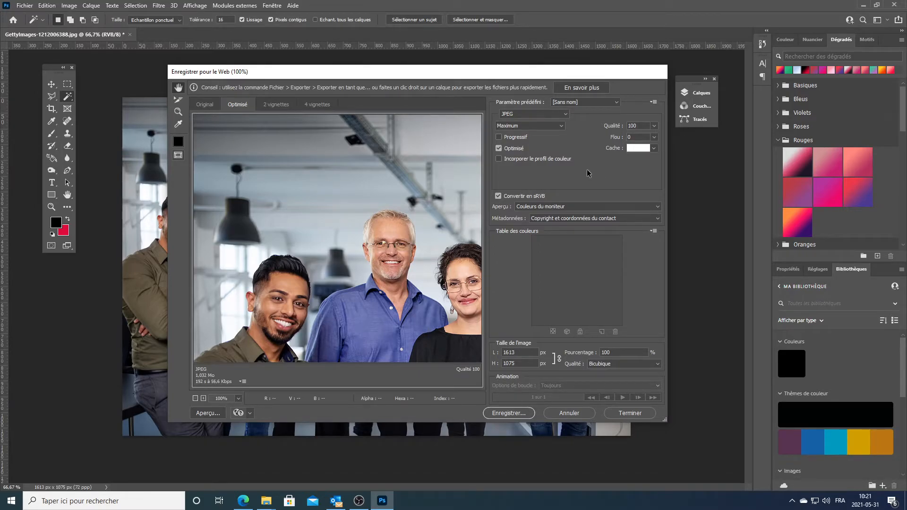
click(655, 126)
drag(655, 137, 638, 140)
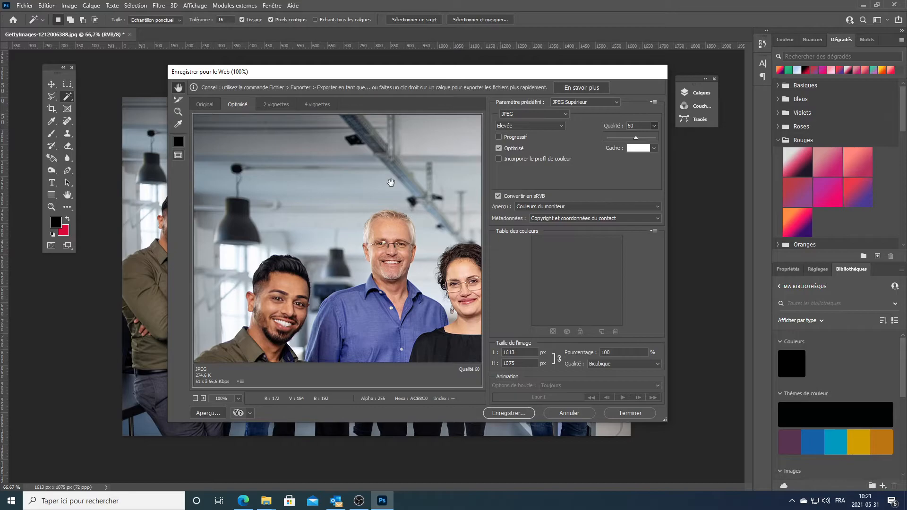
click(511, 413)
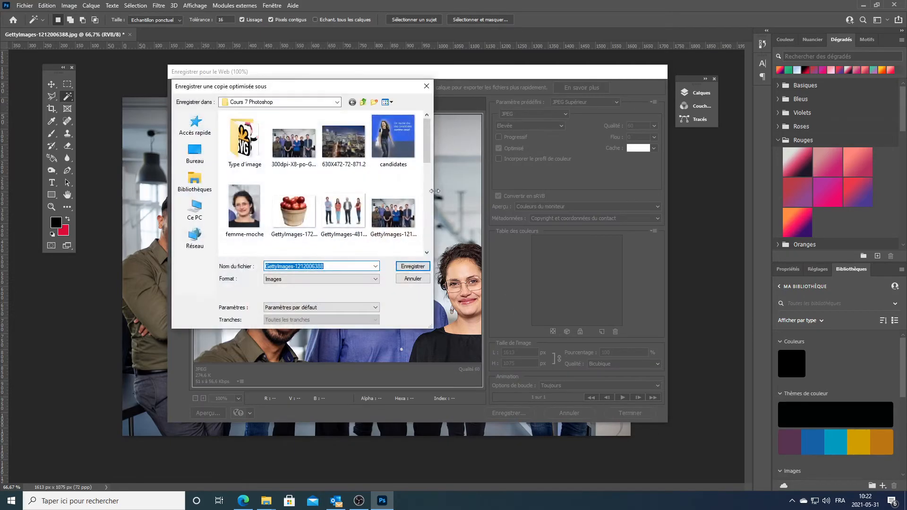
click(266, 267)
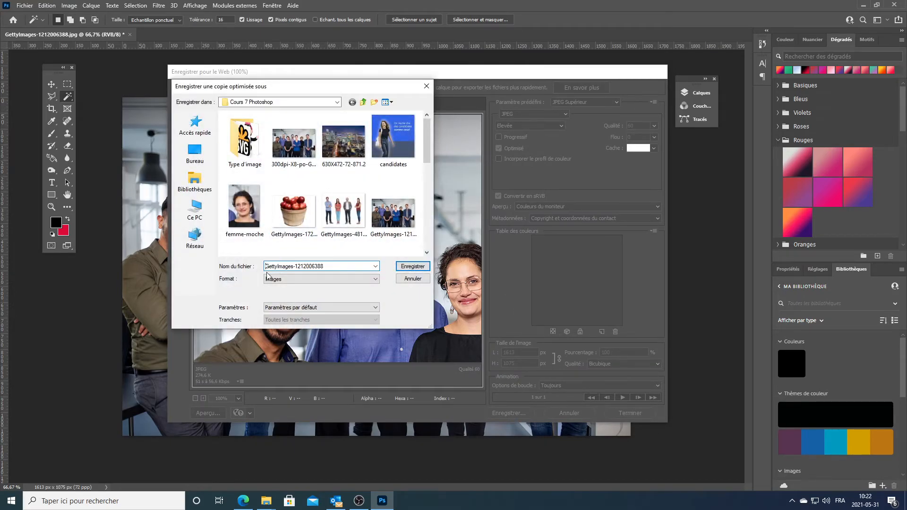
text(274)
text(ko)
click(413, 267)
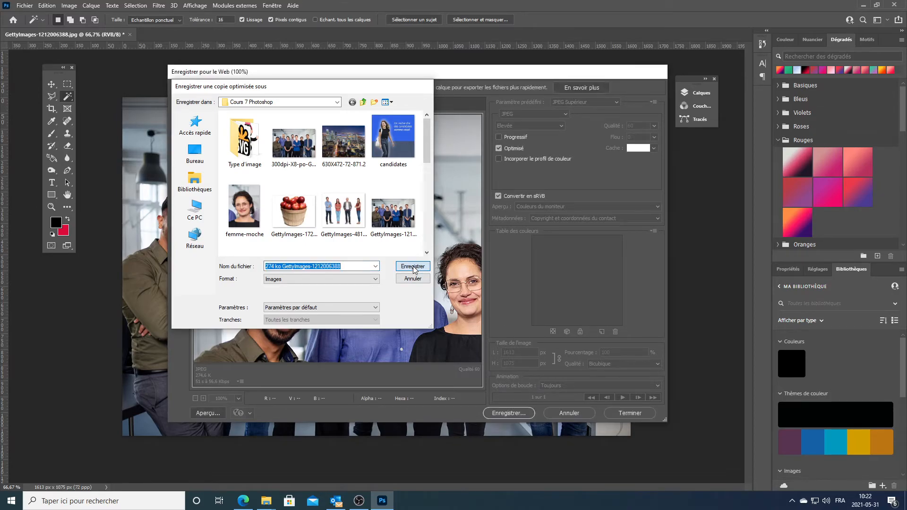
click(477, 205)
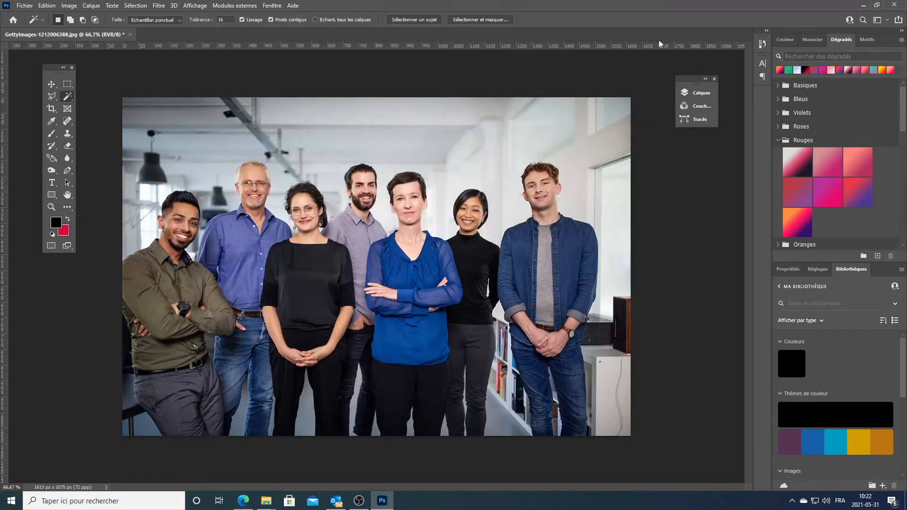
Step: Switch to the Cours 7 Photoshop folder and compare the file sizes of the 274-ko copy and the original photo
click(864, 8)
click(387, 110)
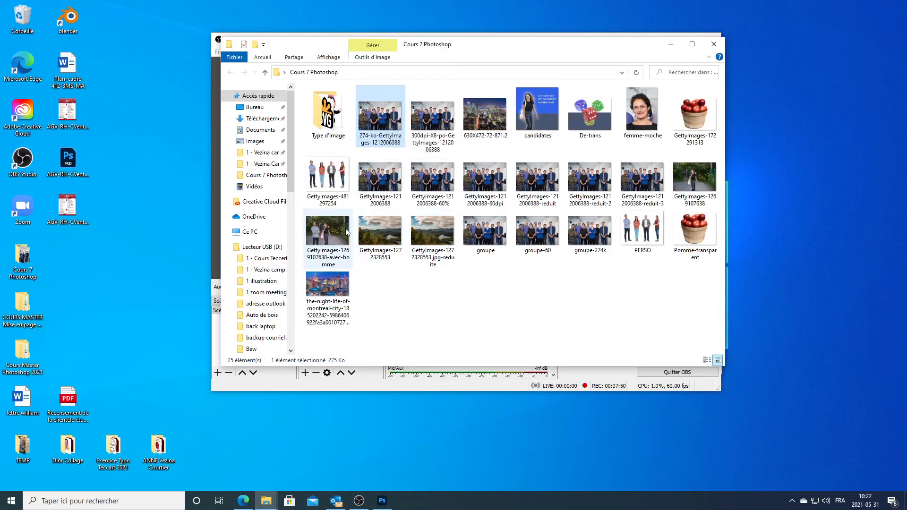
click(378, 182)
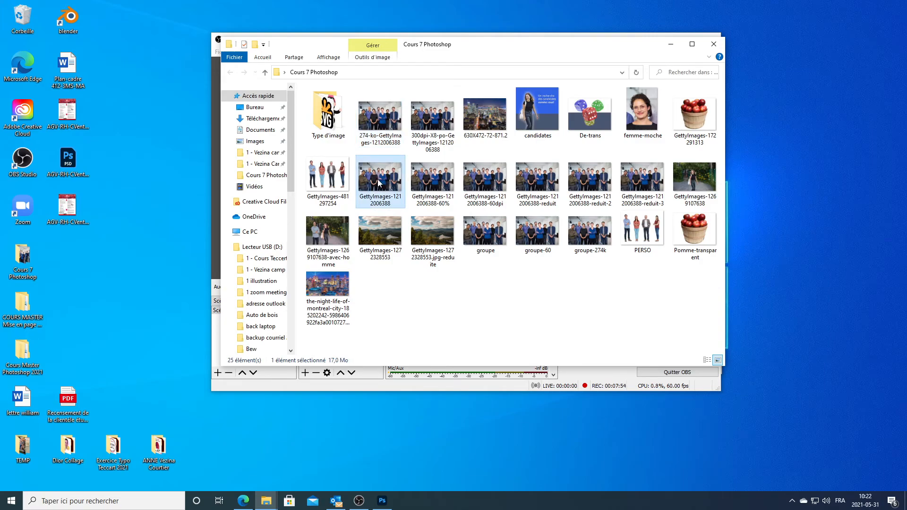
Step: View the original photo and the 274-ko copy side by side in Photos to compare their quality, and put all these windows away
double_click(378, 181)
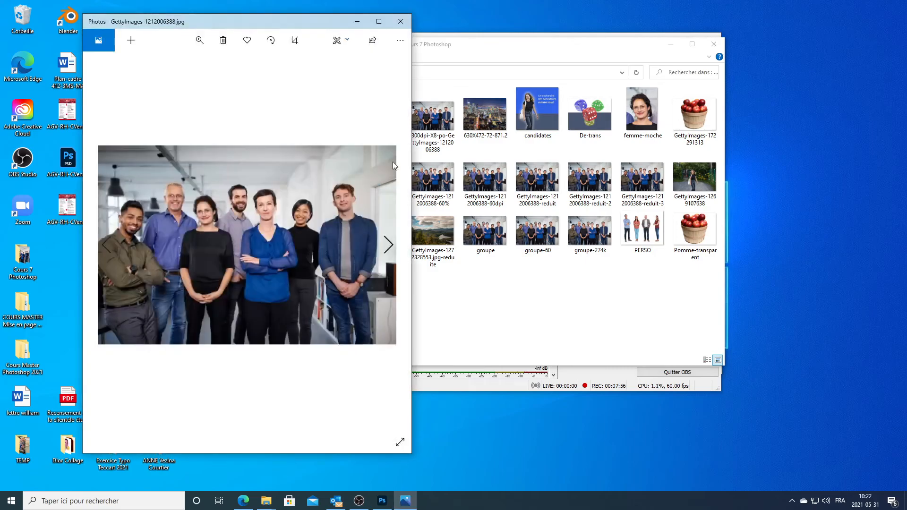
drag(542, 55, 652, 62)
double_click(490, 124)
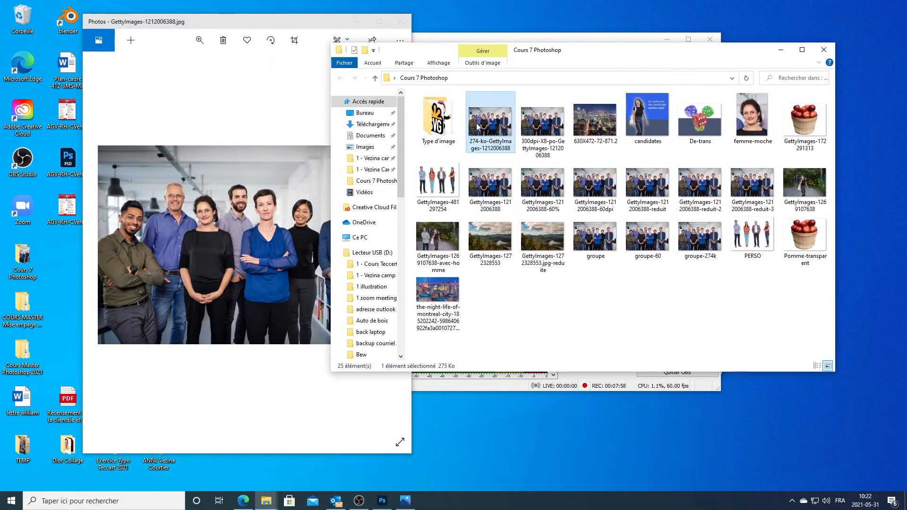
drag(301, 26, 584, 33)
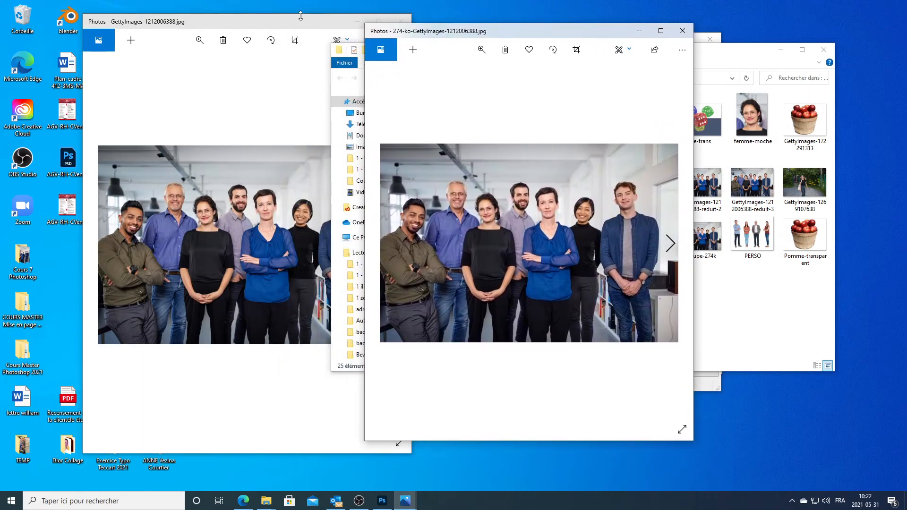
drag(300, 17, 300, 19)
drag(528, 32, 564, 38)
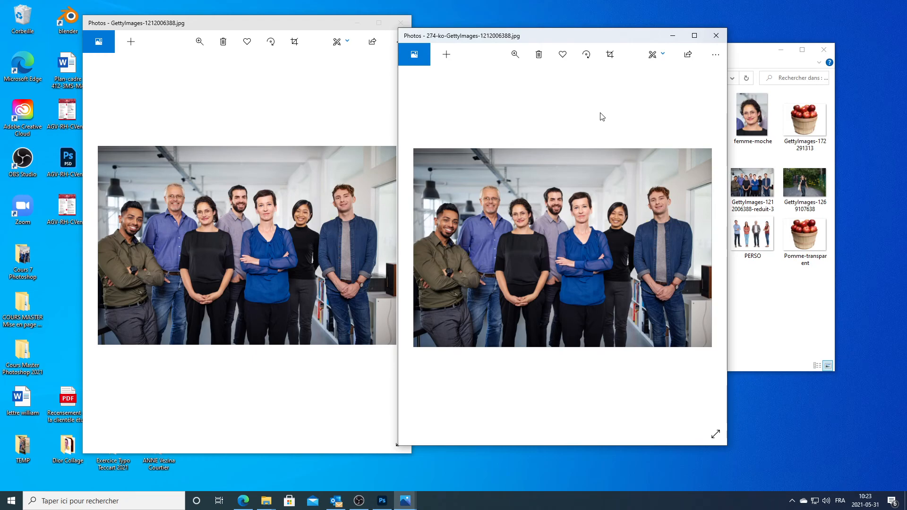
click(716, 36)
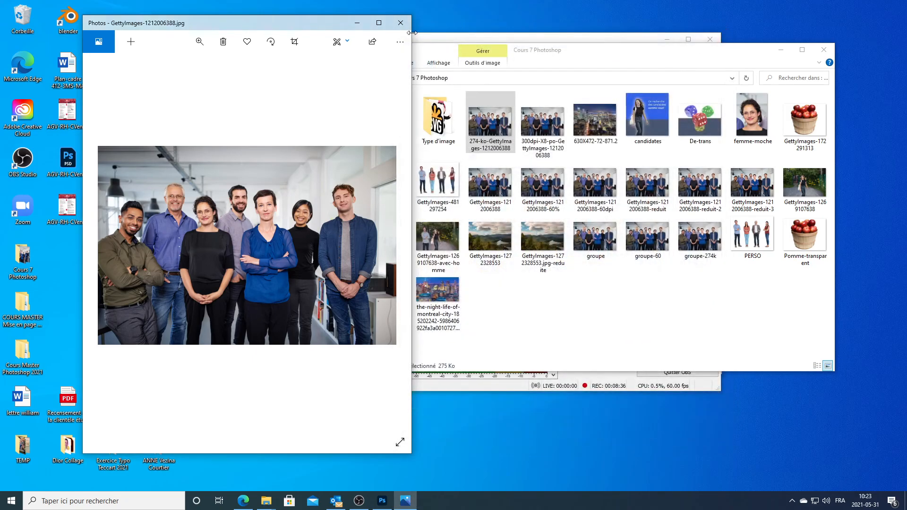
click(401, 22)
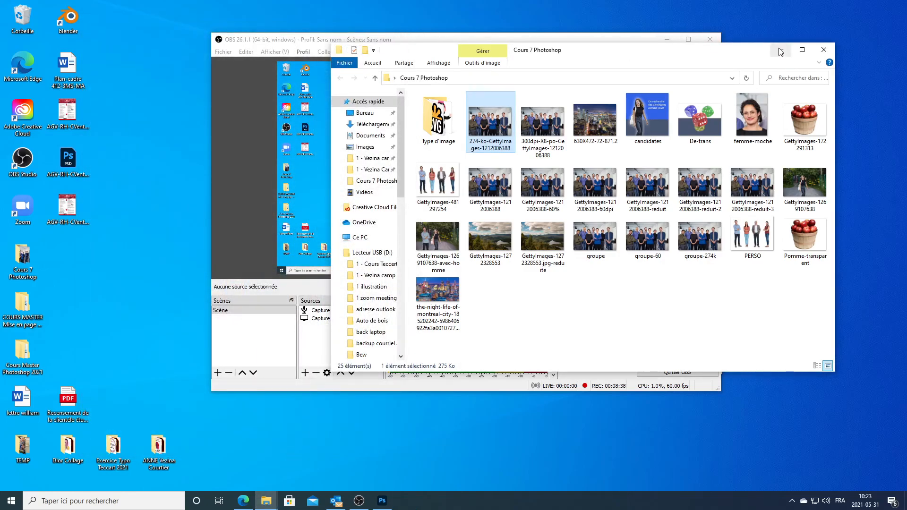
click(781, 49)
mouse_move(618, 45)
mouse_down()
mouse_move(611, 35)
mouse_move(632, 55)
mouse_move(624, 53)
mouse_up()
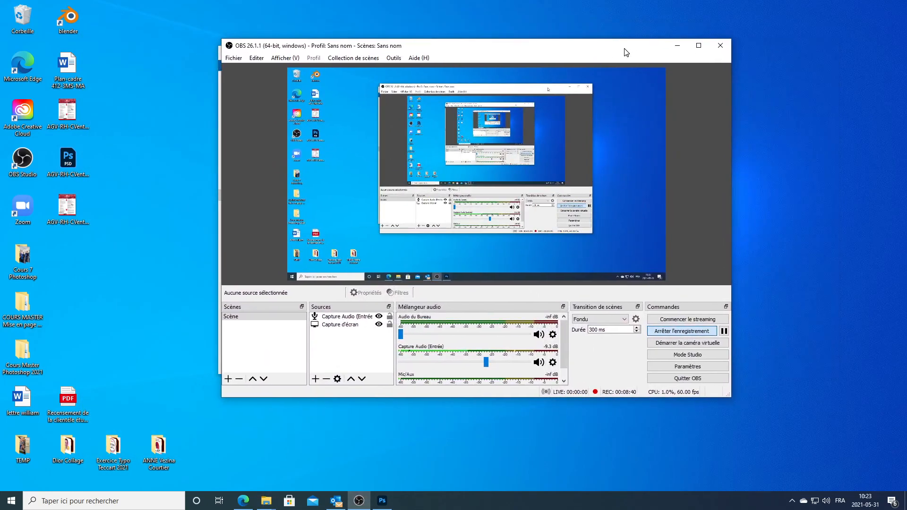